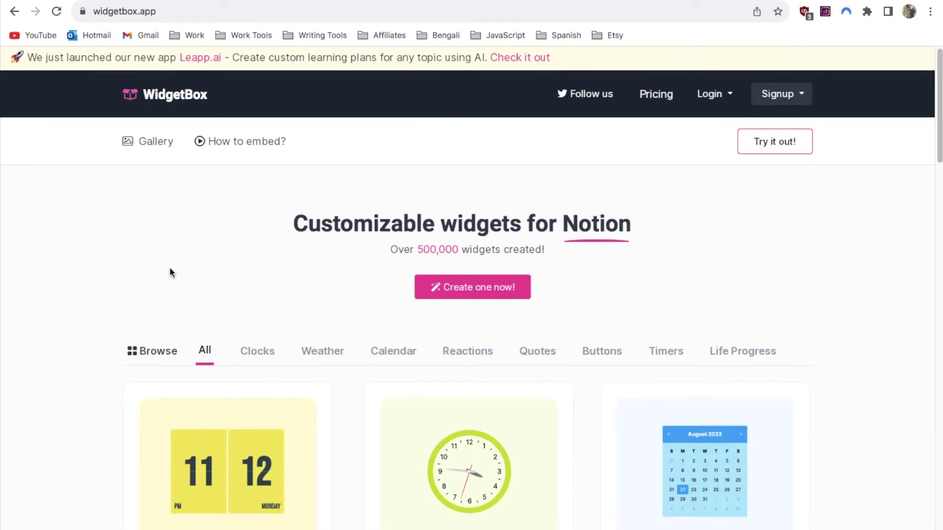
# Sign up to WidgetBox with Google and start a new Digital Retro Clock widget
pyautogui.scroll(-1, 167, 265)
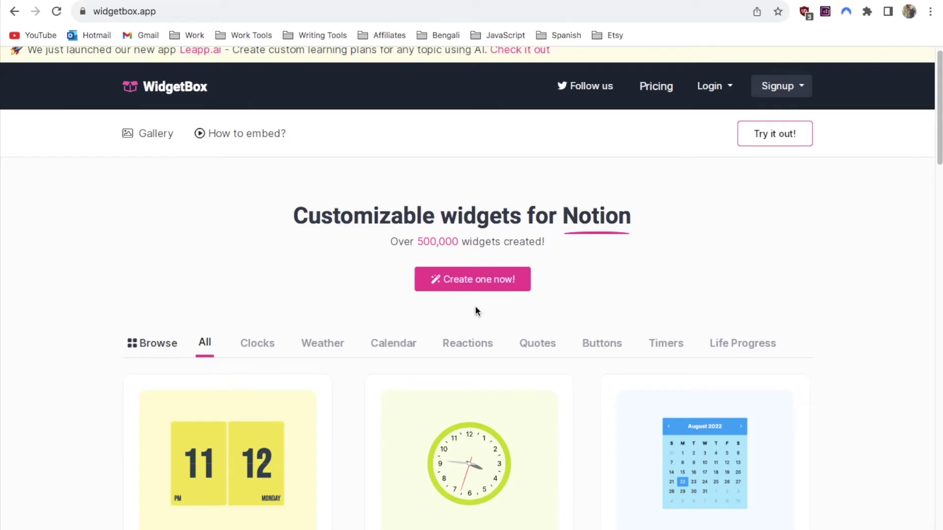
pyautogui.click(478, 279)
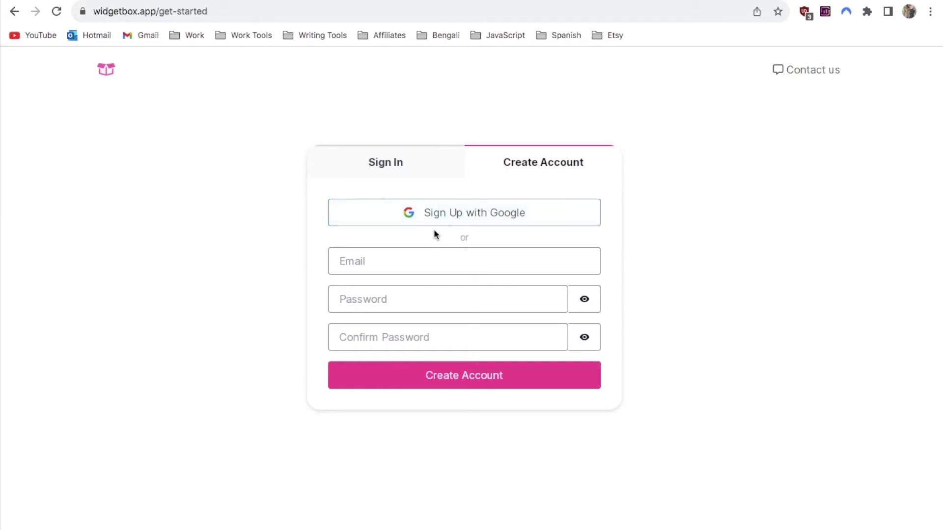
pyautogui.click(457, 214)
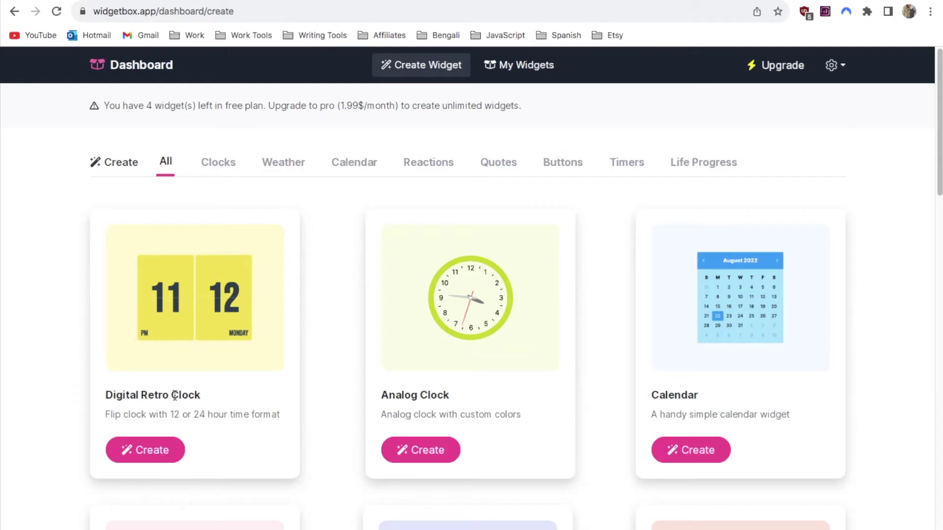
pyautogui.click(149, 456)
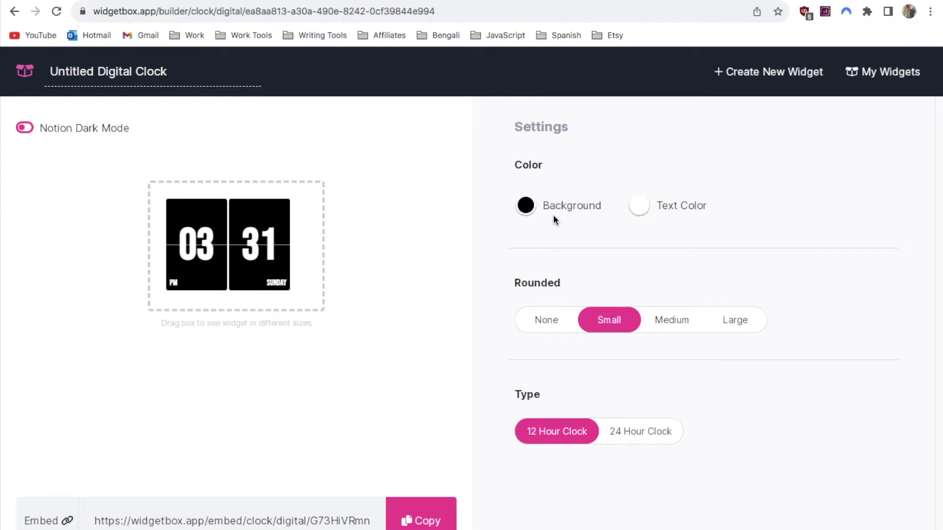
# Try a custom grey clock background and near-black digit colour
pyautogui.click(526, 206)
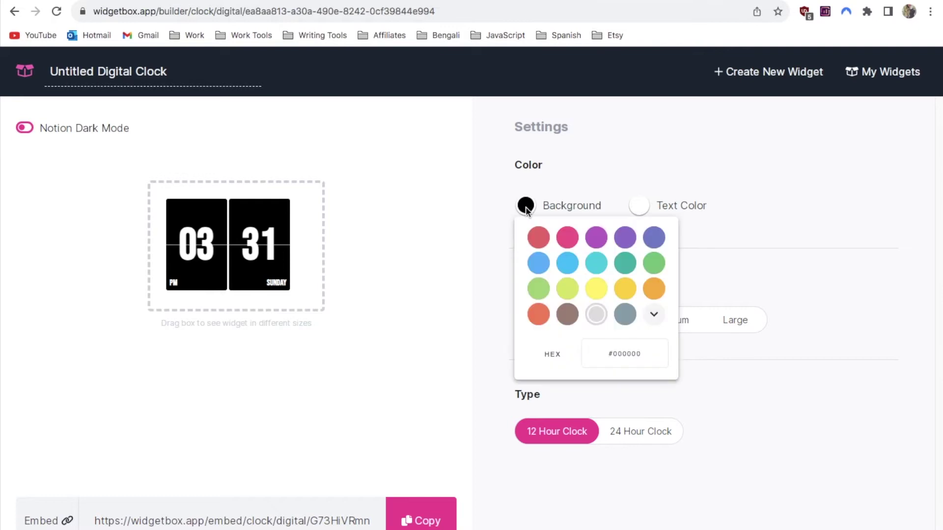
pyautogui.click(653, 315)
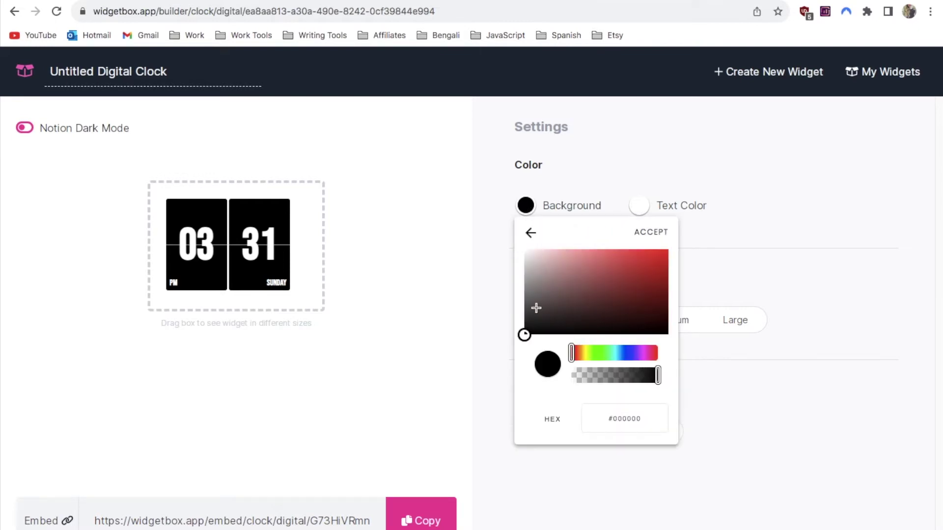
pyautogui.moveTo(536, 308); pyautogui.dragTo(506, 264)
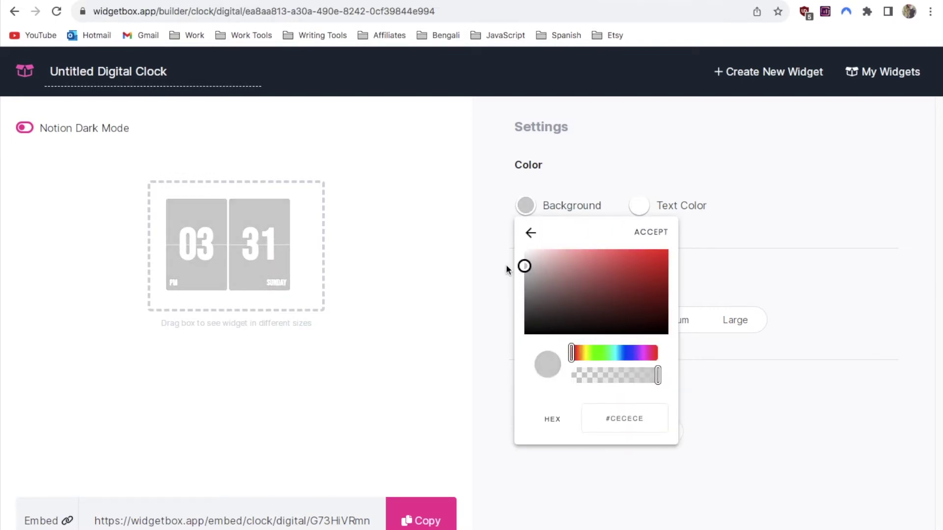
pyautogui.click(507, 265)
pyautogui.click(638, 205)
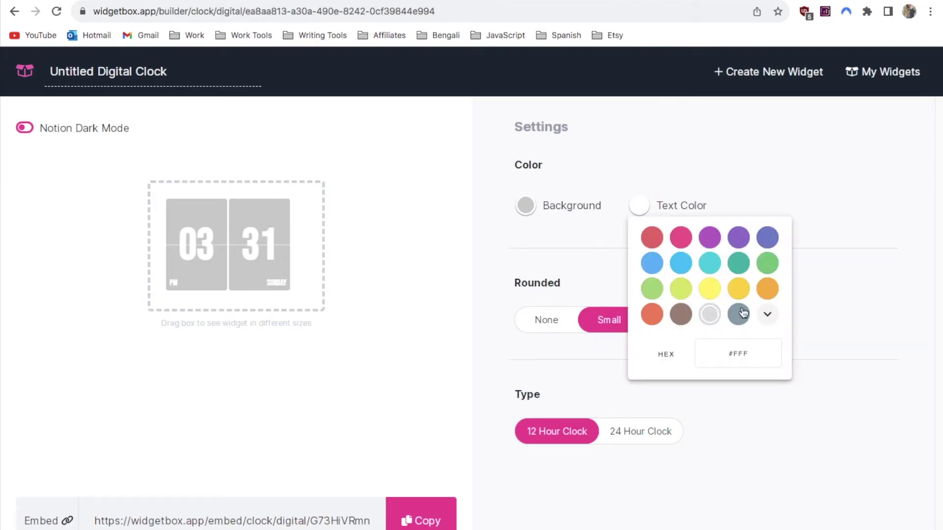
pyautogui.click(767, 314)
pyautogui.moveTo(638, 318); pyautogui.dragTo(615, 332)
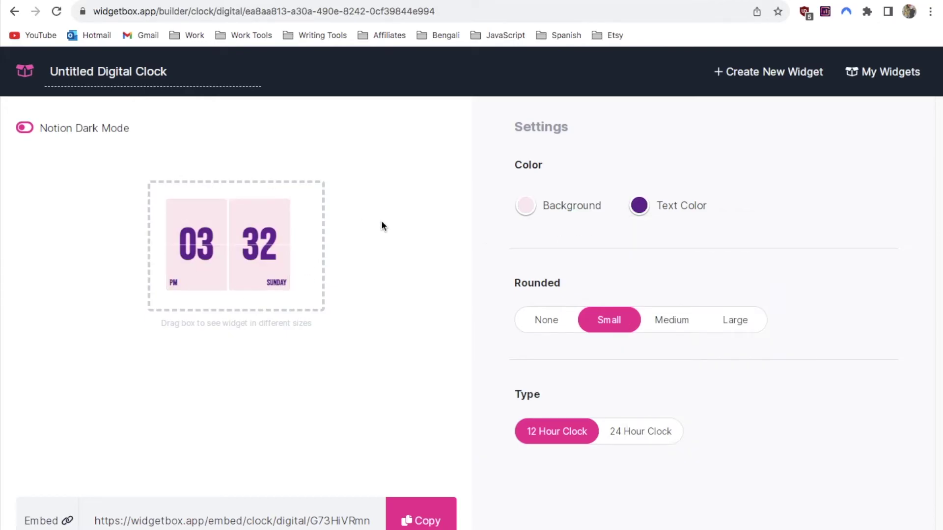
# Try a pale yellow background and give the digits the darkest indigo shade
pyautogui.click(525, 205)
pyautogui.click(627, 291)
pyautogui.click(639, 205)
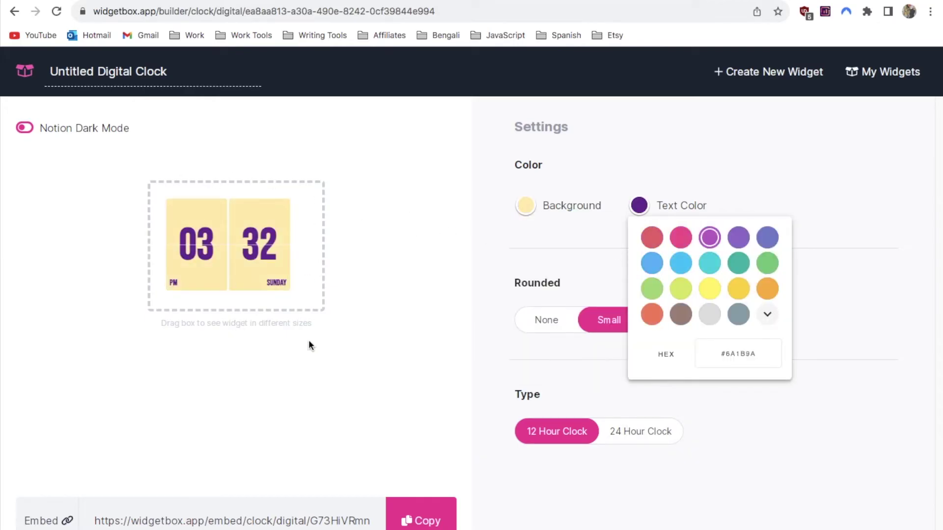
pyautogui.click(771, 240)
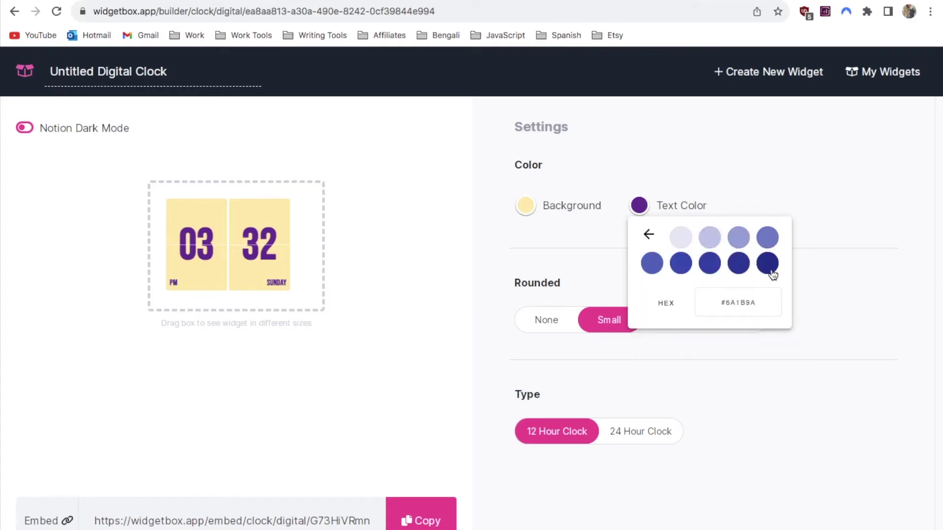
pyautogui.click(768, 264)
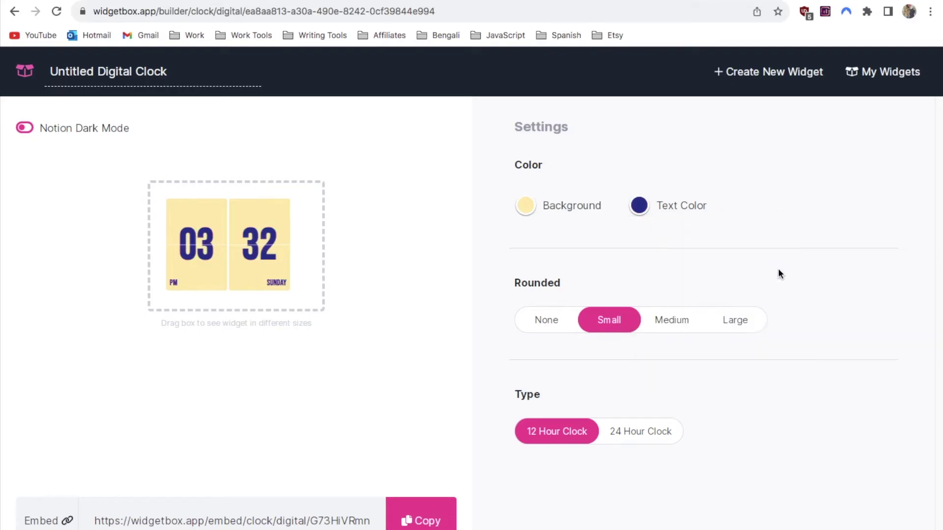
# Change the clock background to a near-white grey shade
pyautogui.click(637, 205)
pyautogui.click(525, 203)
pyautogui.click(525, 206)
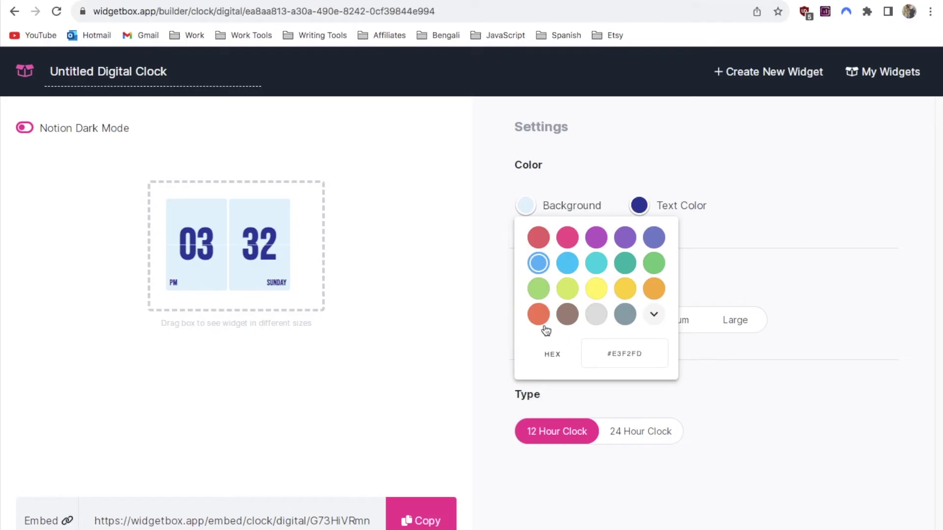
pyautogui.click(597, 313)
pyautogui.click(607, 237)
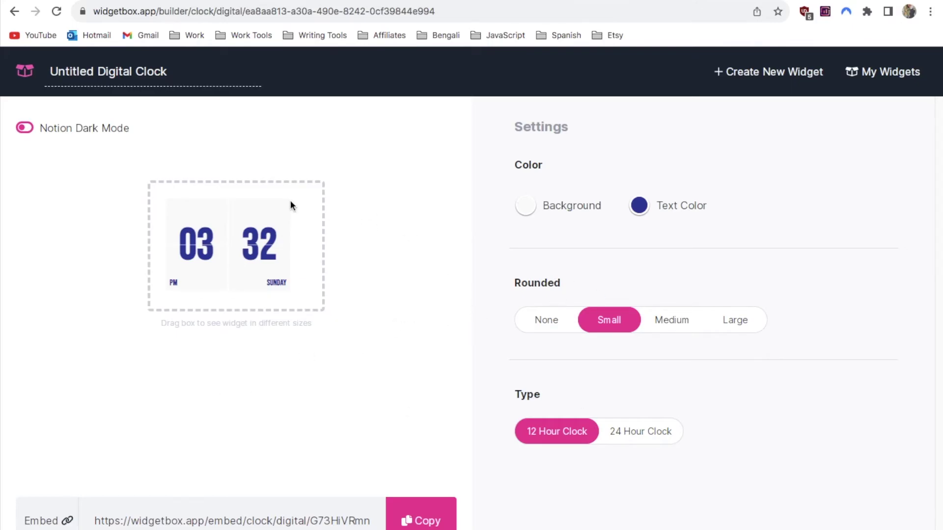
# Compare the corner rounding options and settle on Medium
pyautogui.click(547, 321)
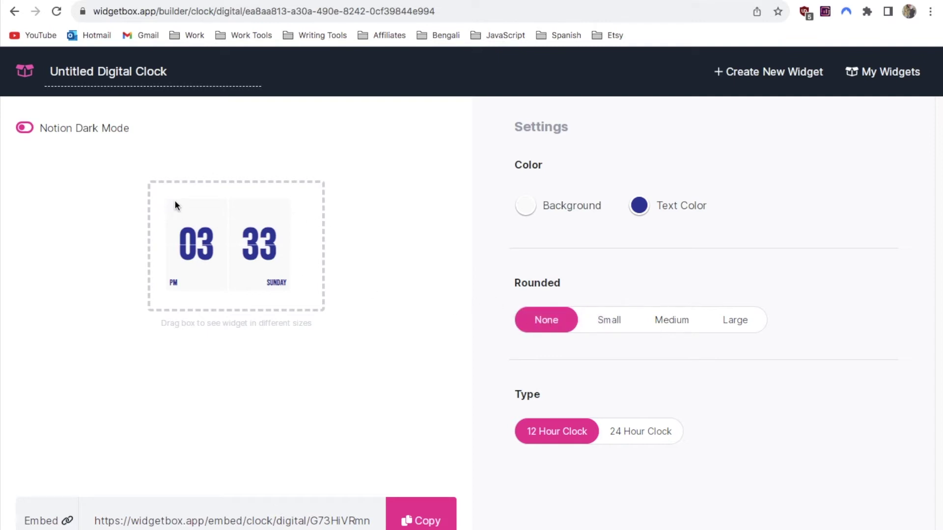
pyautogui.click(724, 322)
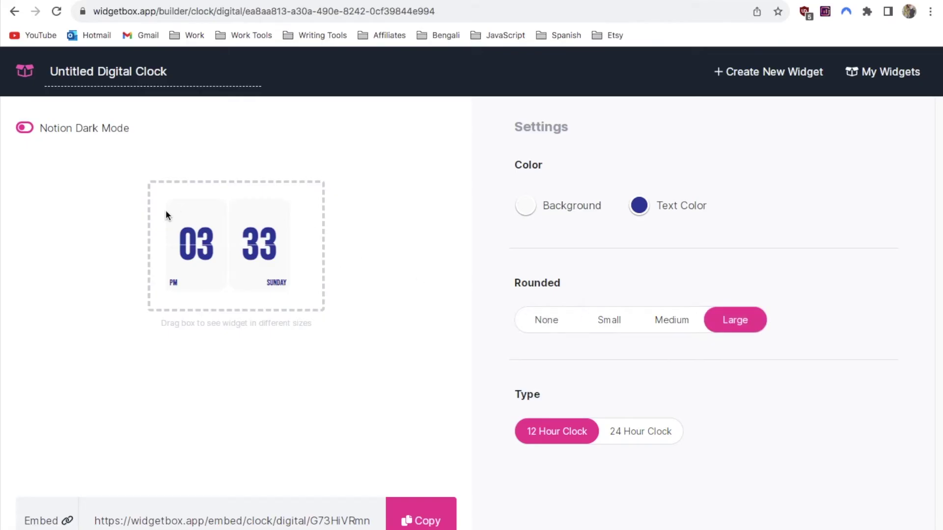
pyautogui.click(647, 324)
pyautogui.click(608, 328)
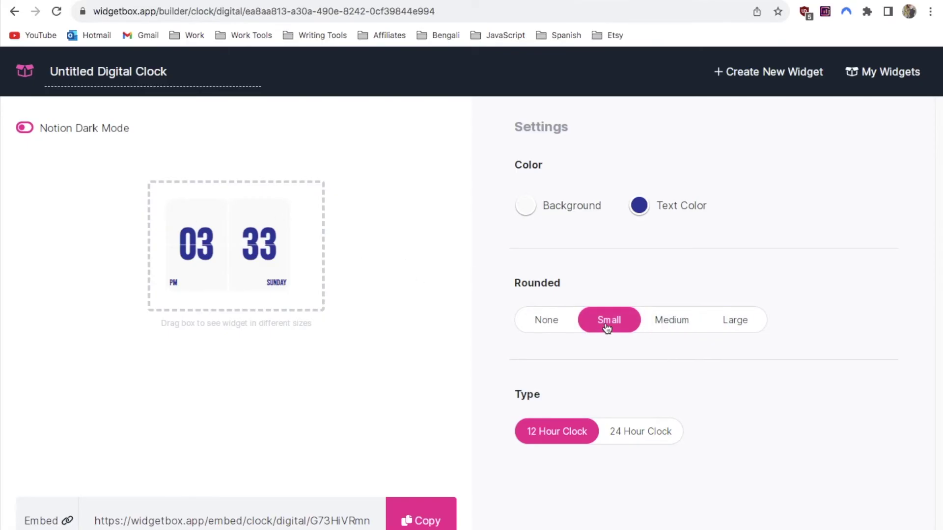
pyautogui.click(667, 323)
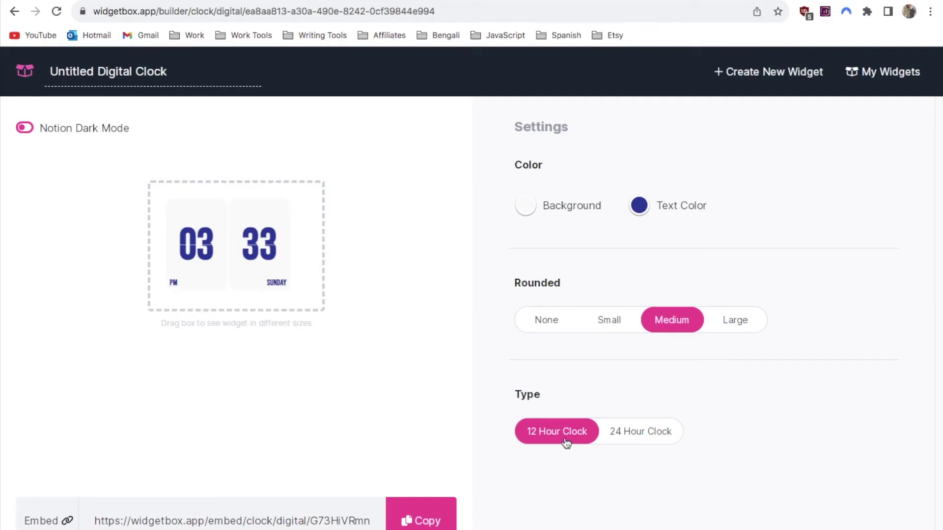
# Keep 12-hour time after trying 24-hour, and copy the embed URL
pyautogui.click(637, 439)
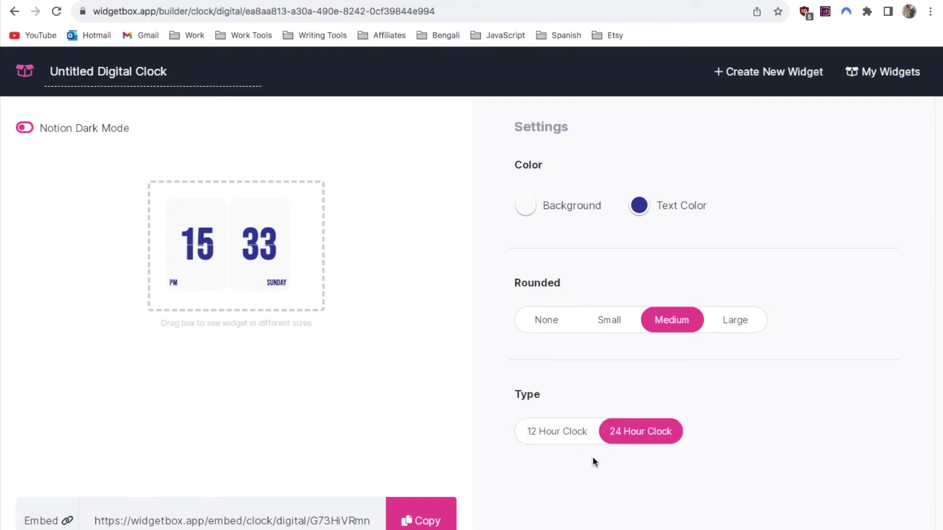
pyautogui.click(543, 430)
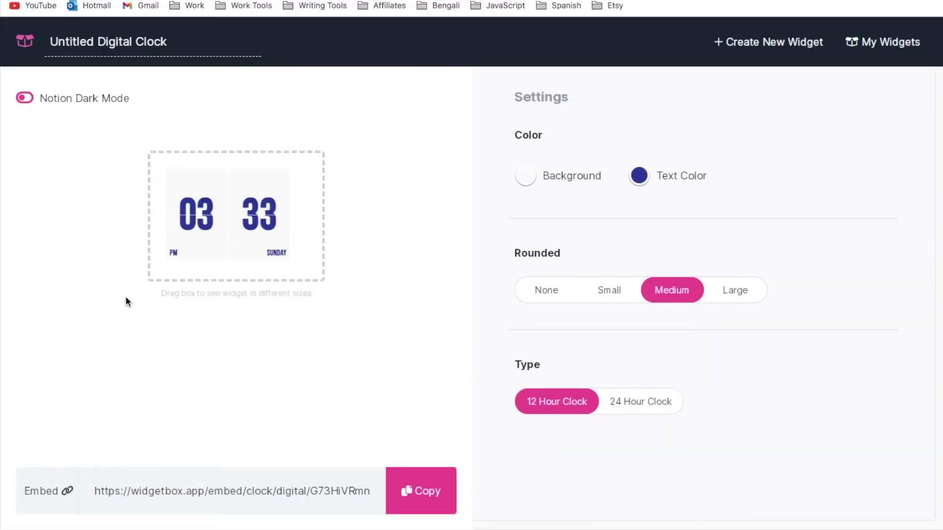
pyautogui.click(431, 492)
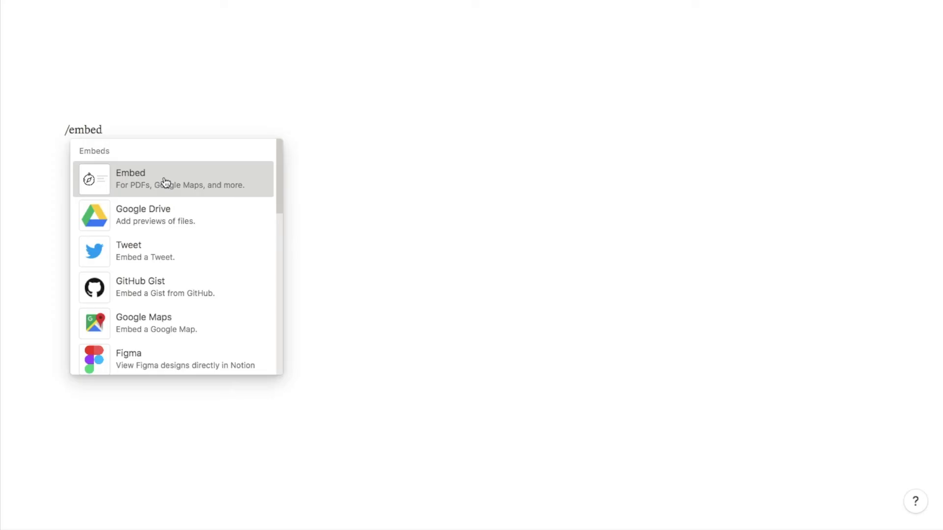
# Embed the copied WidgetBox URL in Notion and narrow the flip clock to sit centred
pyautogui.click(166, 183)
pyautogui.press('super+v')
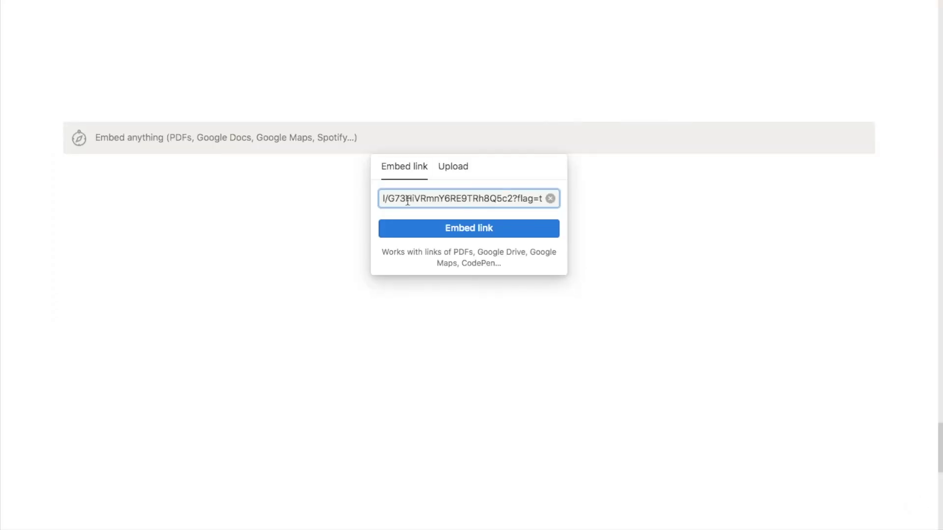
pyautogui.click(440, 227)
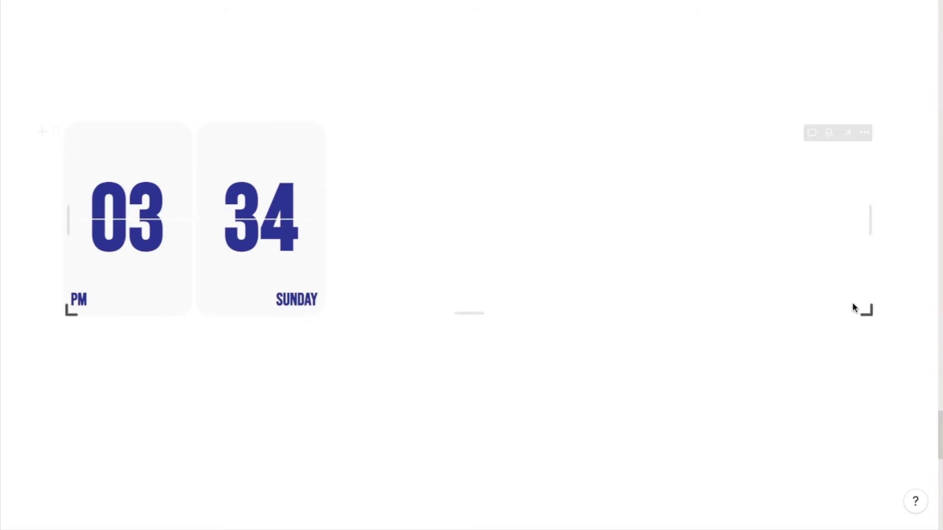
pyautogui.moveTo(870, 219); pyautogui.dragTo(592, 221)
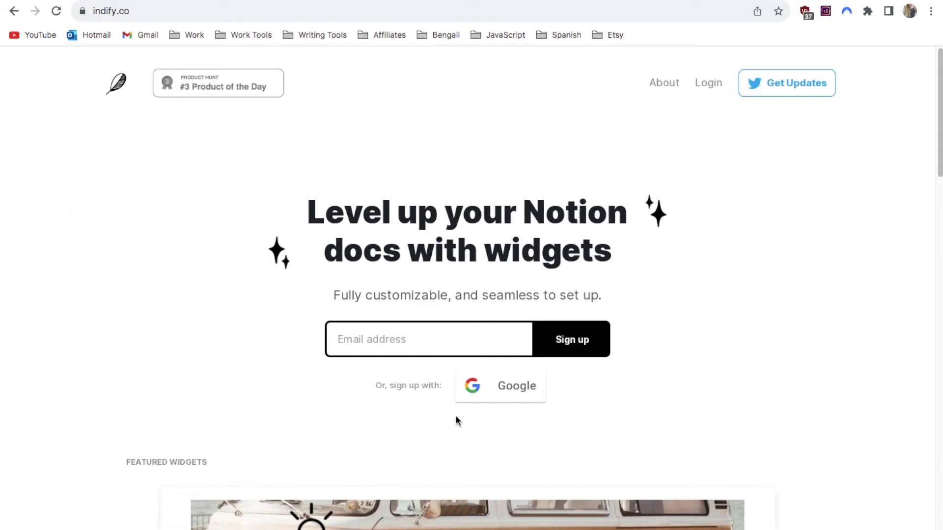
# Sign up to Indify with Google and create a Clock widget titled 'Clock'
pyautogui.click(517, 396)
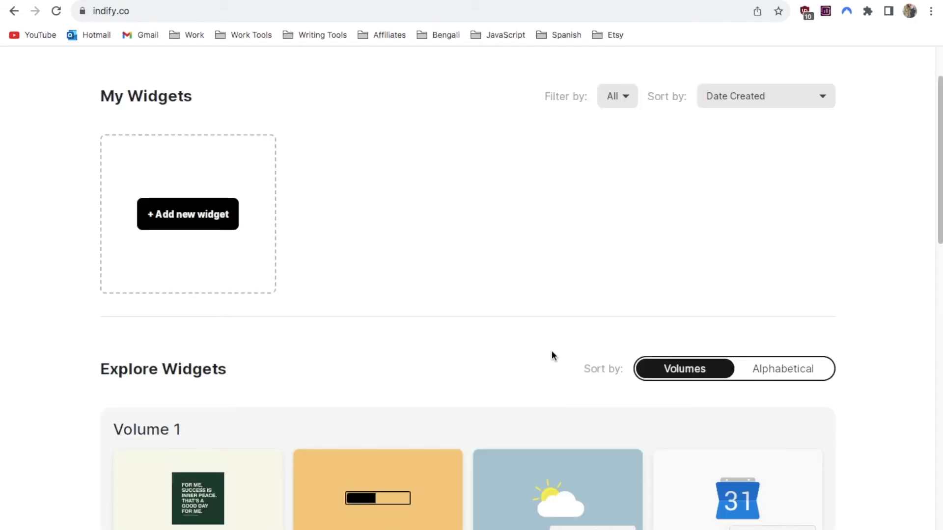
pyautogui.scroll(-3, 551, 352)
pyautogui.scroll(-5, 552, 349)
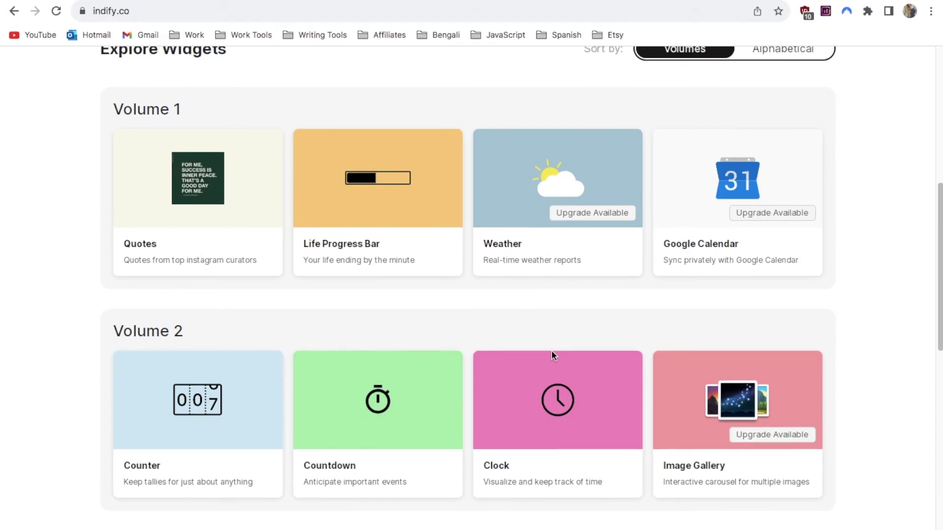
pyautogui.moveTo(535, 485)
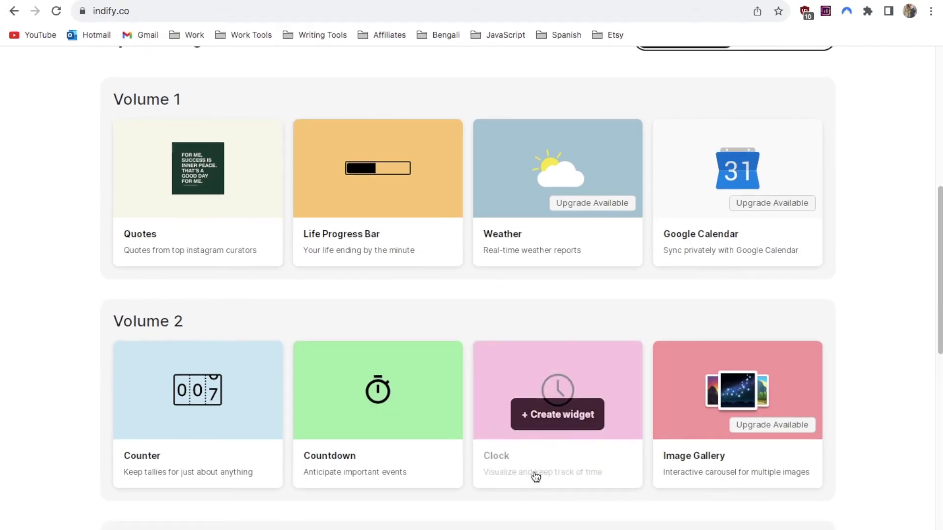
pyautogui.click(560, 418)
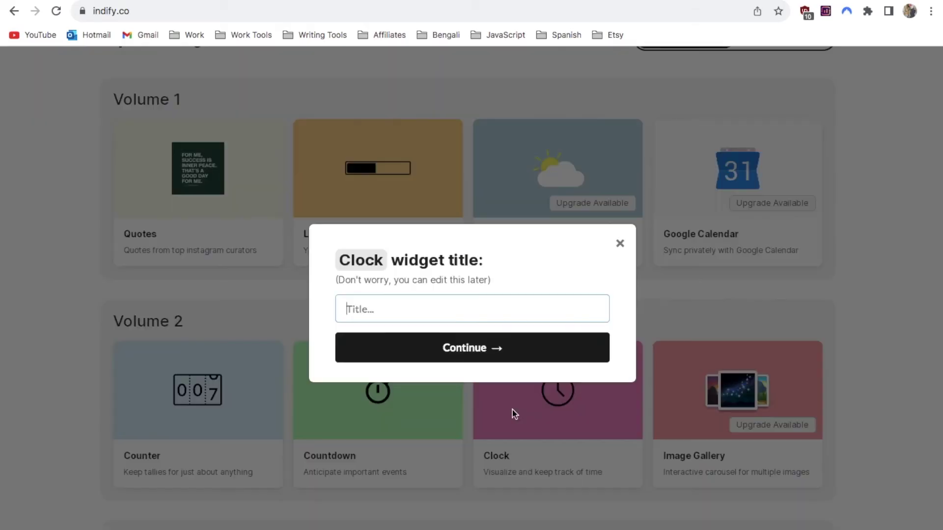
pyautogui.write('CLo')
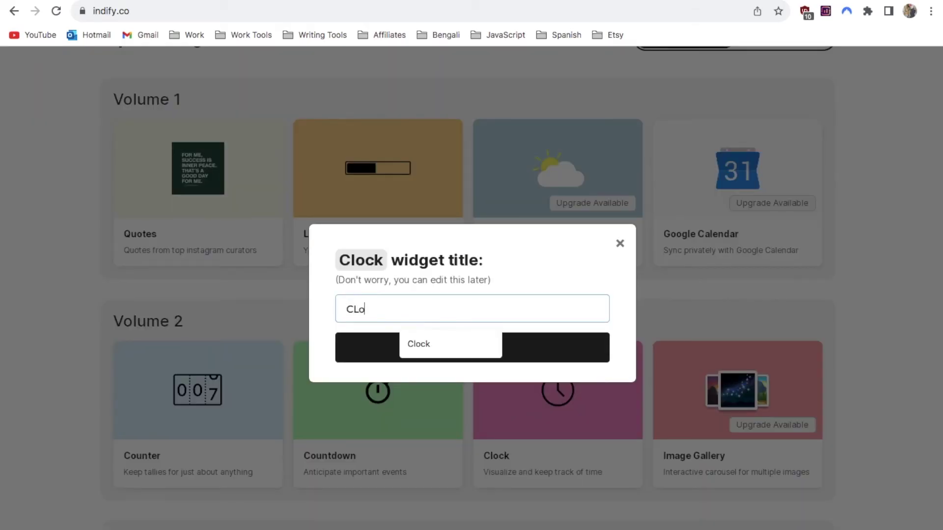
pyautogui.write('ck')
pyautogui.click(361, 342)
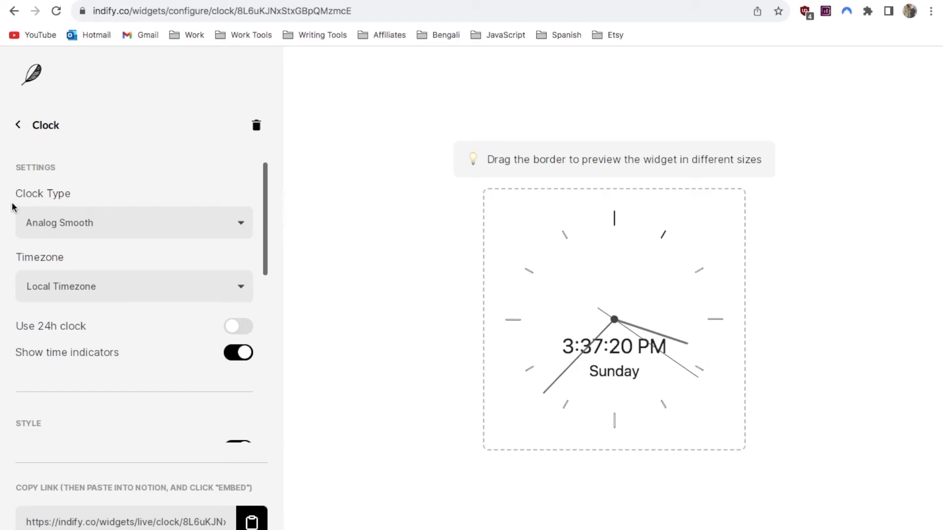
pyautogui.click(64, 229)
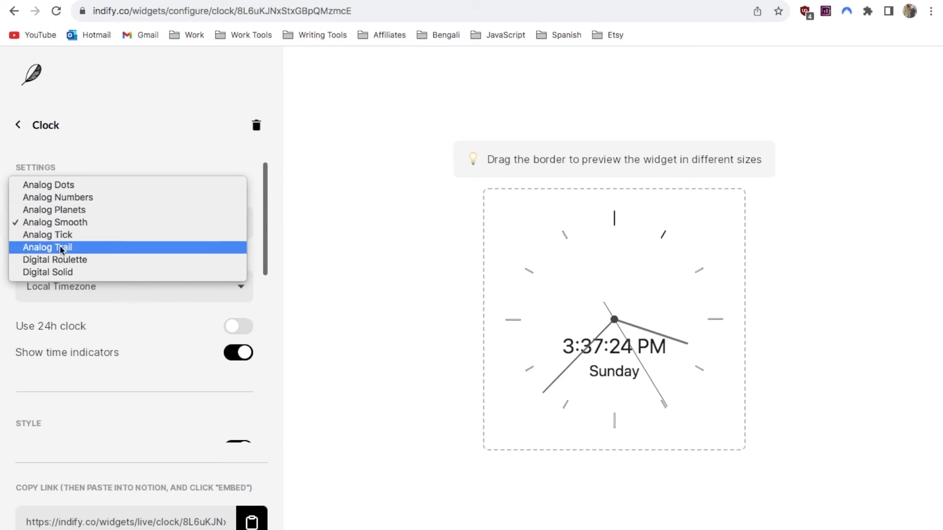
pyautogui.click(66, 201)
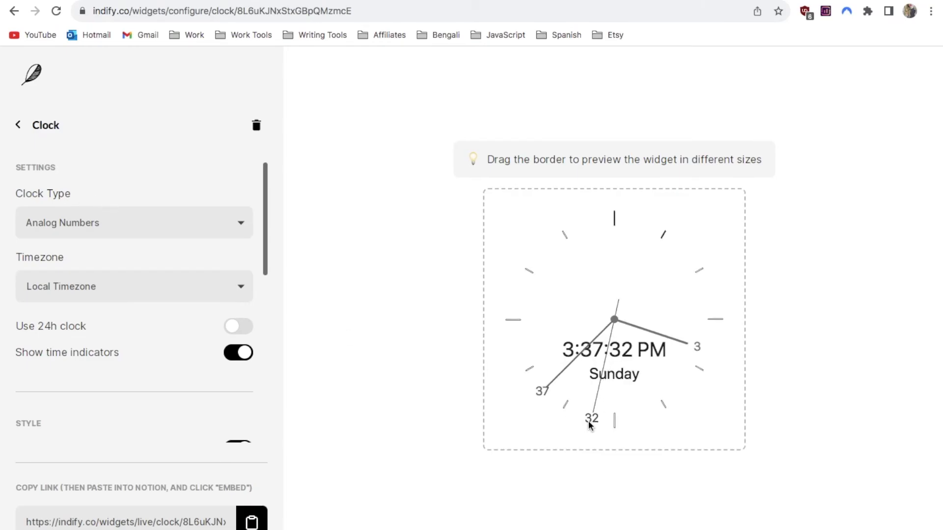
pyautogui.click(134, 222)
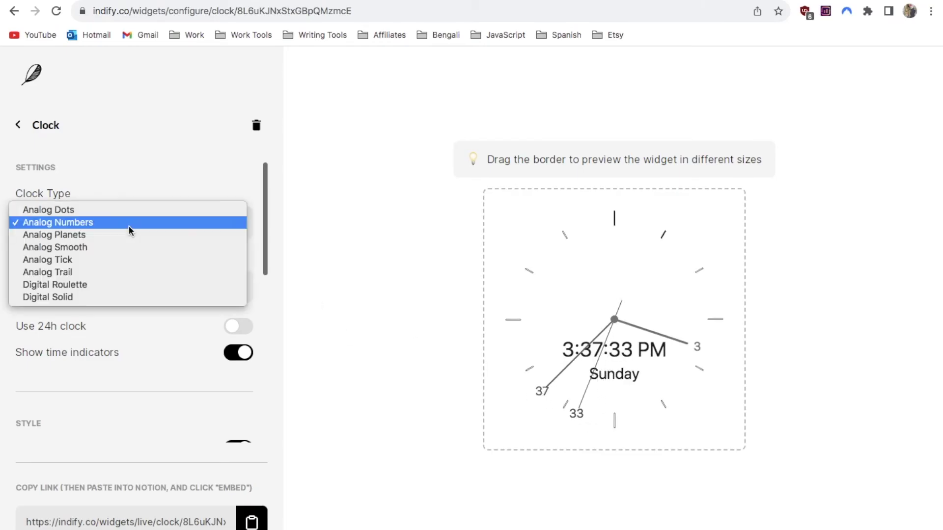
pyautogui.click(79, 236)
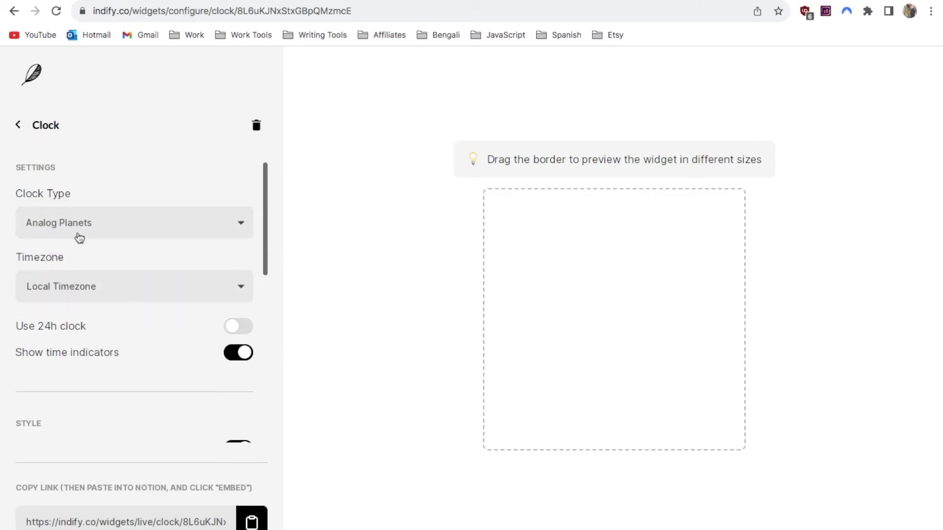
pyautogui.click(62, 225)
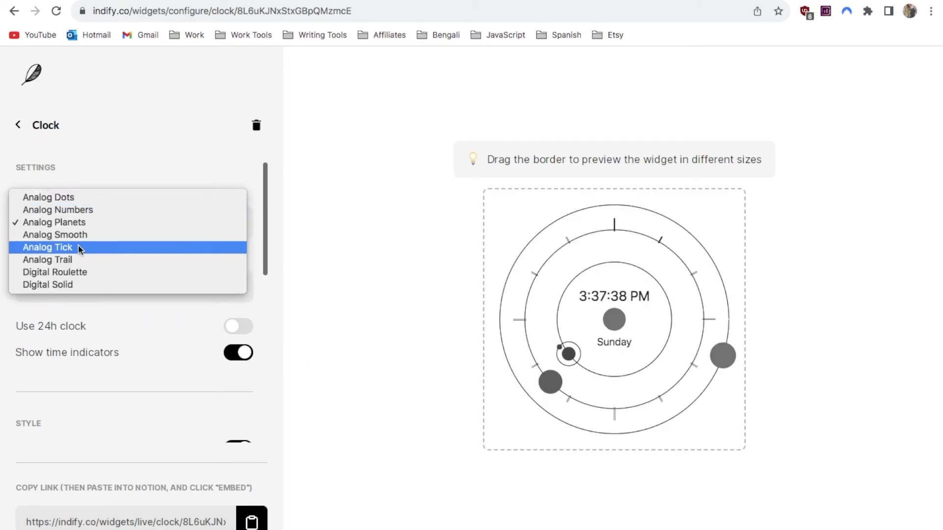
pyautogui.click(73, 259)
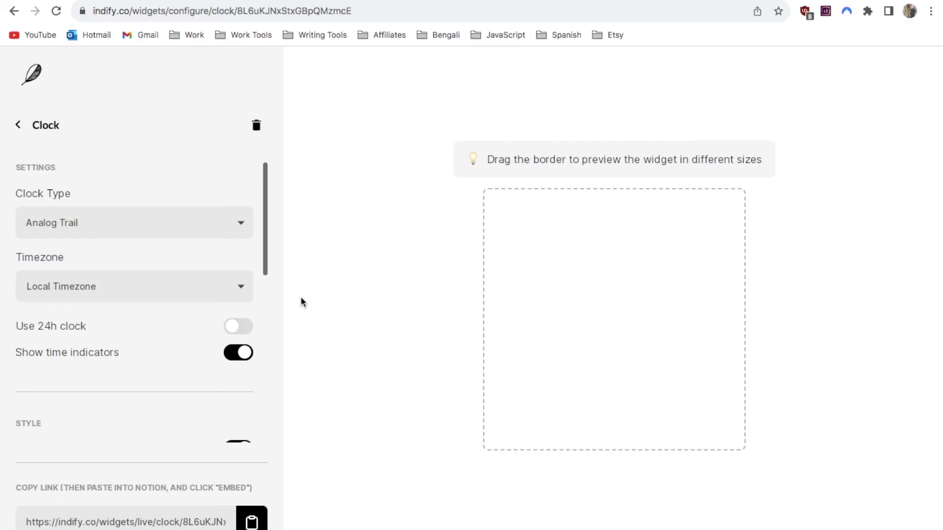
pyautogui.click(105, 231)
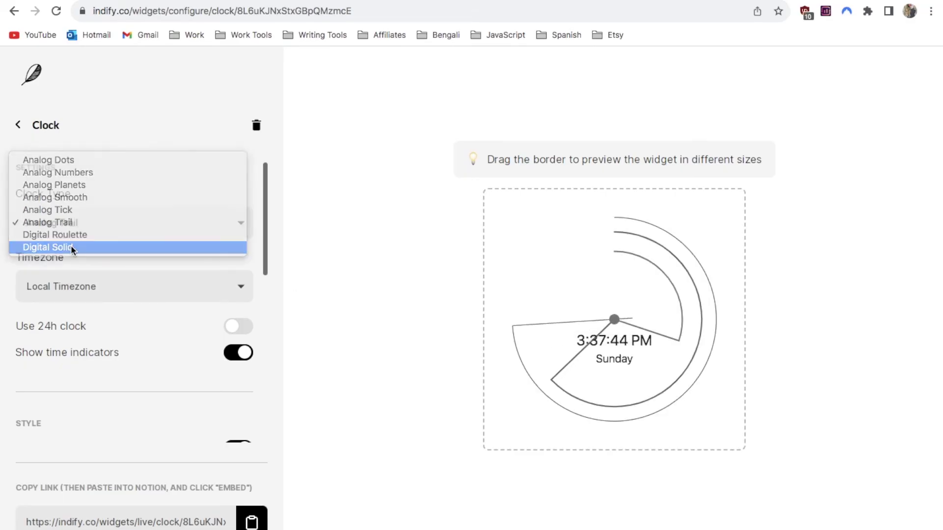
pyautogui.click(72, 249)
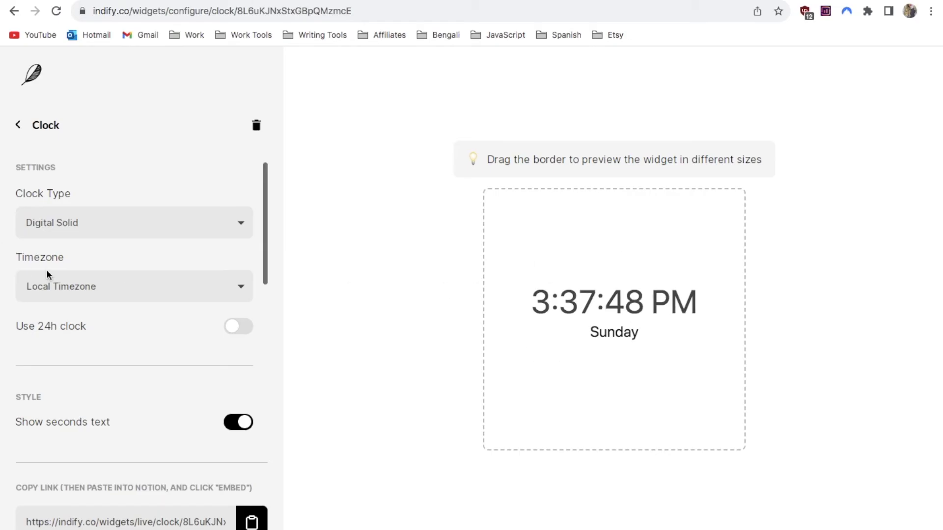
pyautogui.press('space')
pyautogui.click(191, 252)
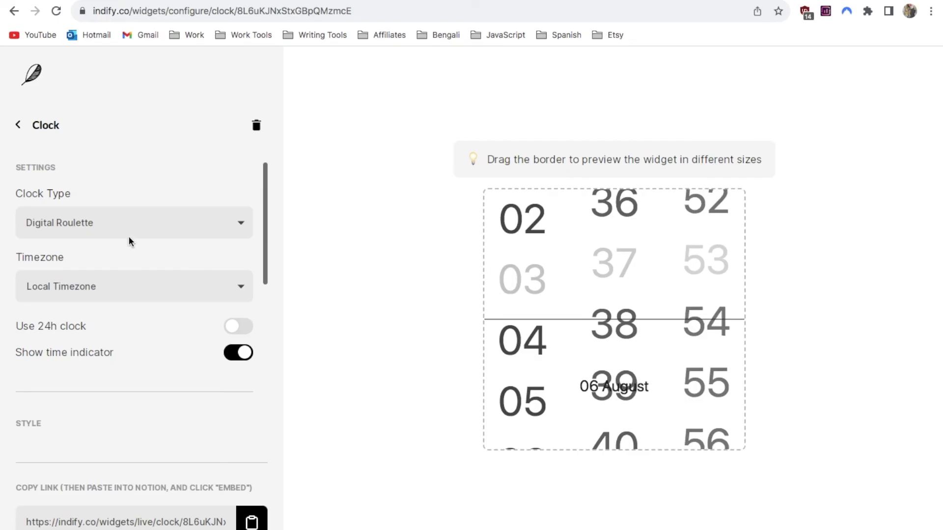
pyautogui.click(126, 224)
pyautogui.click(72, 185)
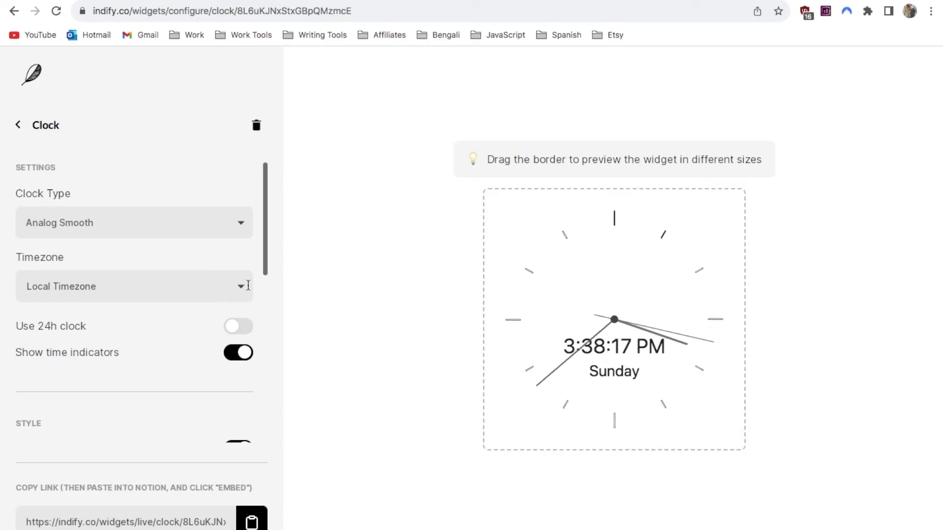
pyautogui.click(213, 286)
pyautogui.scroll(-3, 149, 382)
pyautogui.scroll(-10, 151, 381)
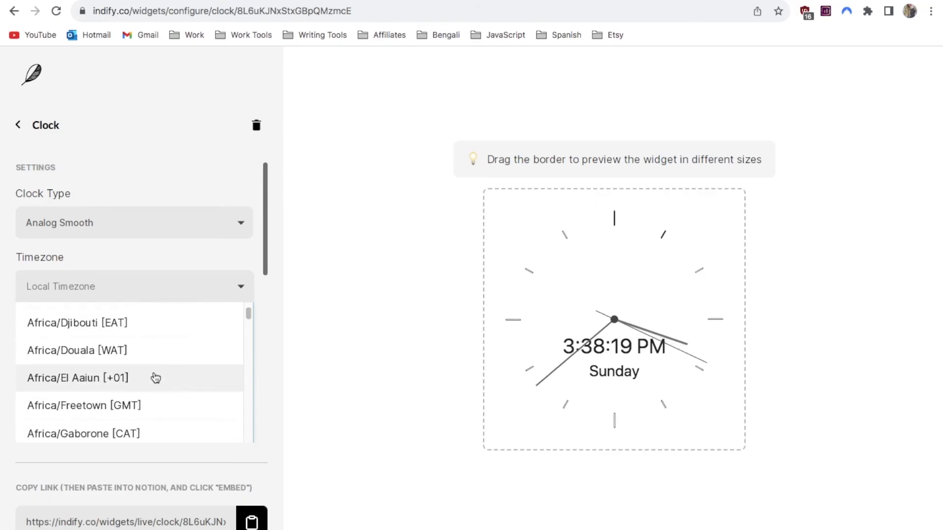
pyautogui.click(249, 326)
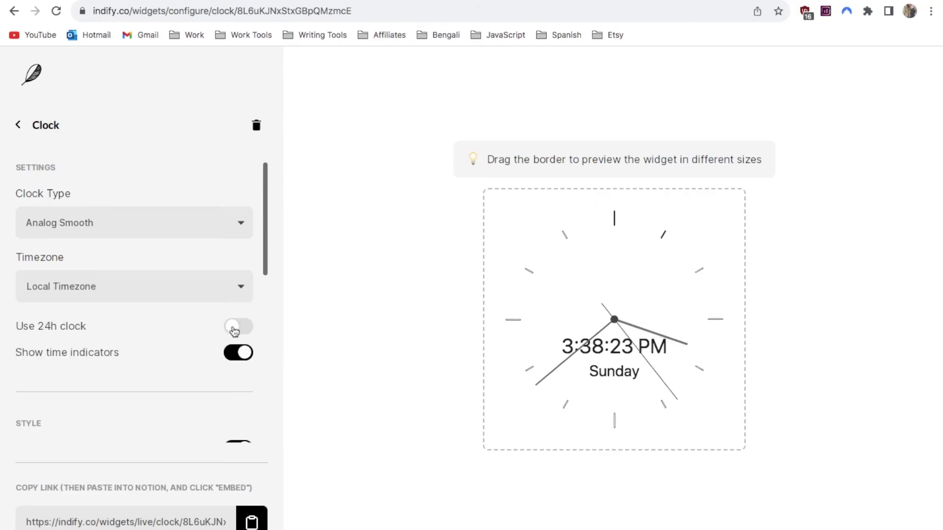
pyautogui.click(235, 333)
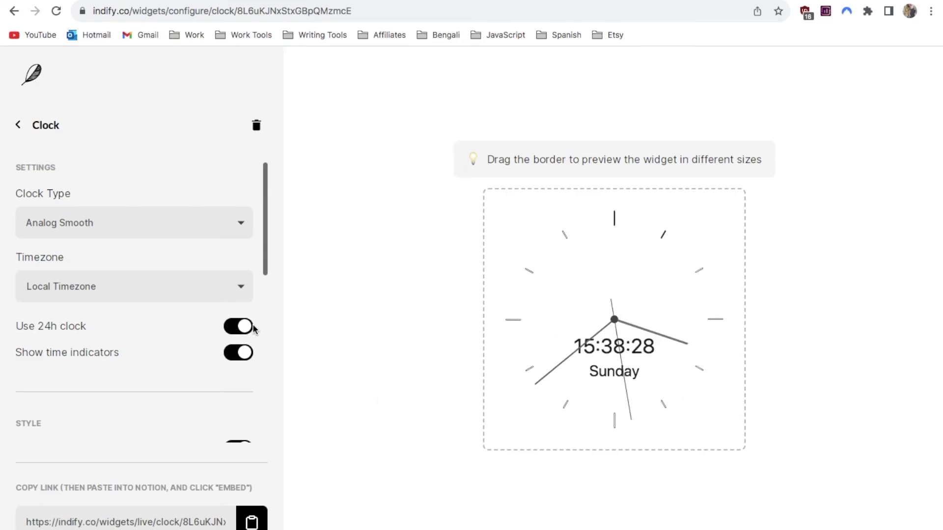
pyautogui.click(246, 330)
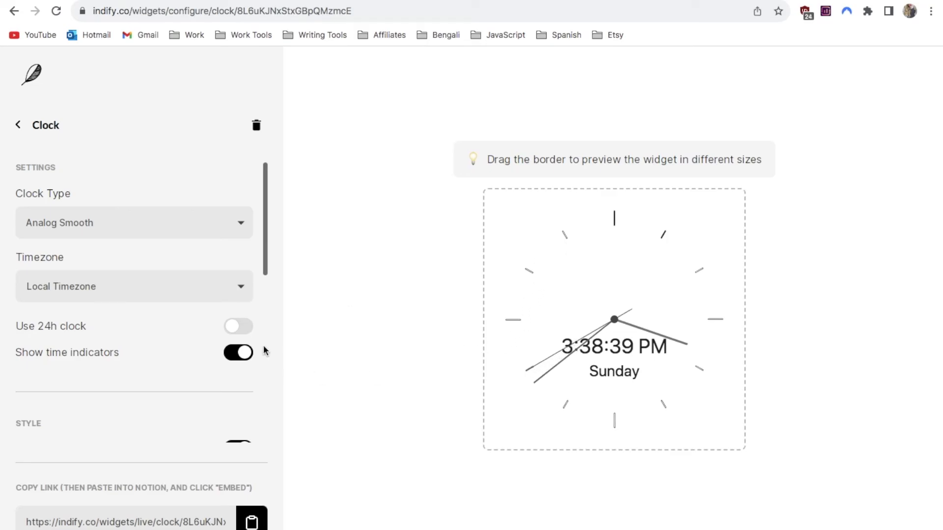
pyautogui.click(246, 352)
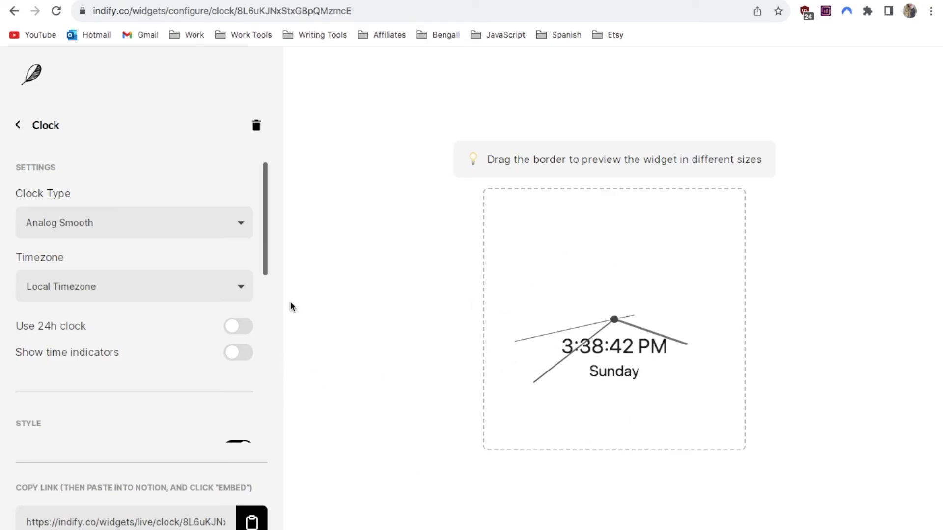
pyautogui.click(251, 352)
pyautogui.scroll(-5, 168, 263)
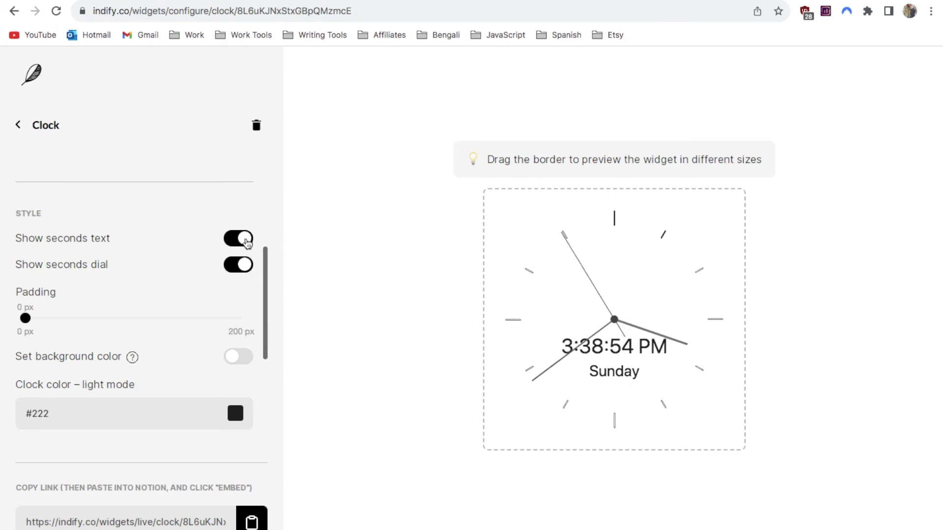
# Hide the seconds text, keep the seconds hand on, and return padding to 0 px
pyautogui.click(247, 240)
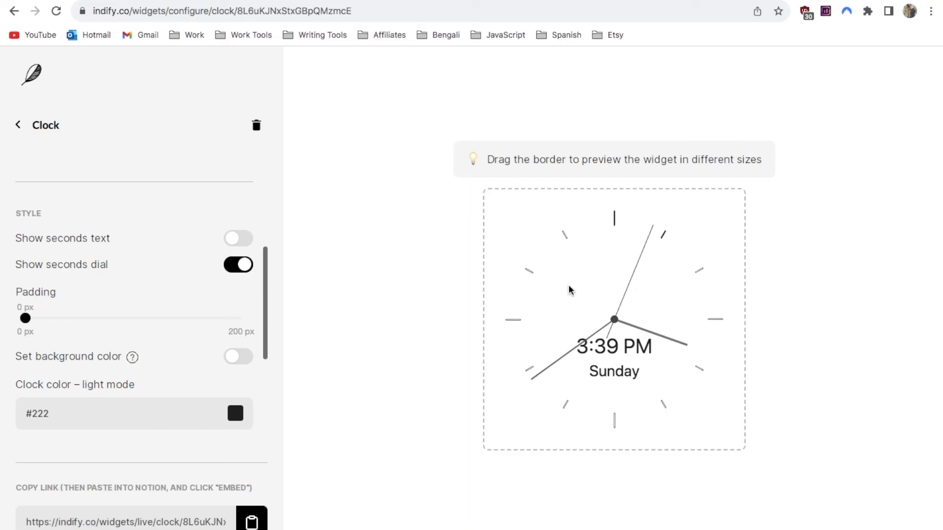
pyautogui.click(244, 269)
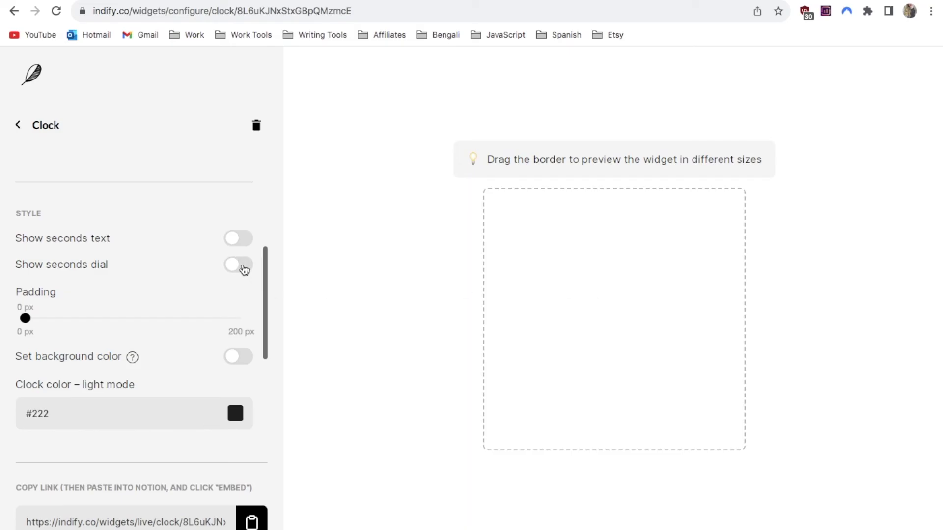
pyautogui.click(191, 266)
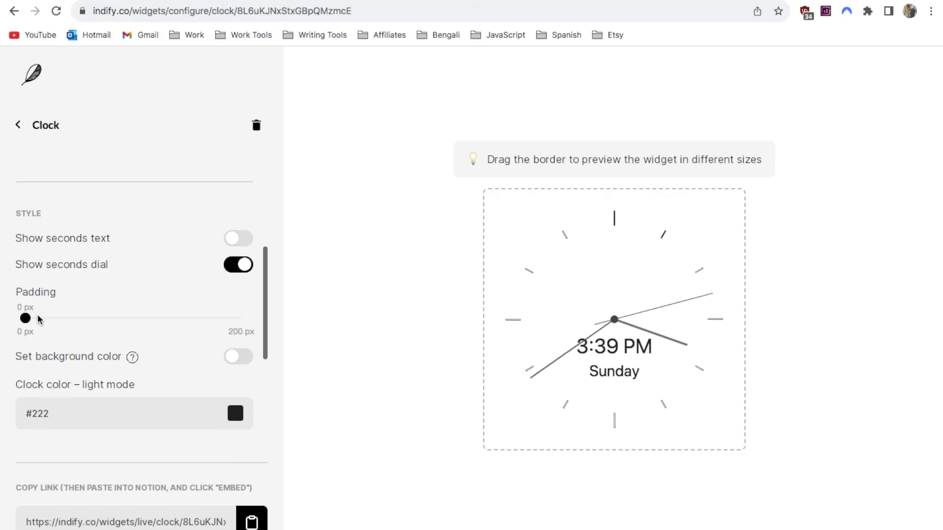
pyautogui.click(236, 325)
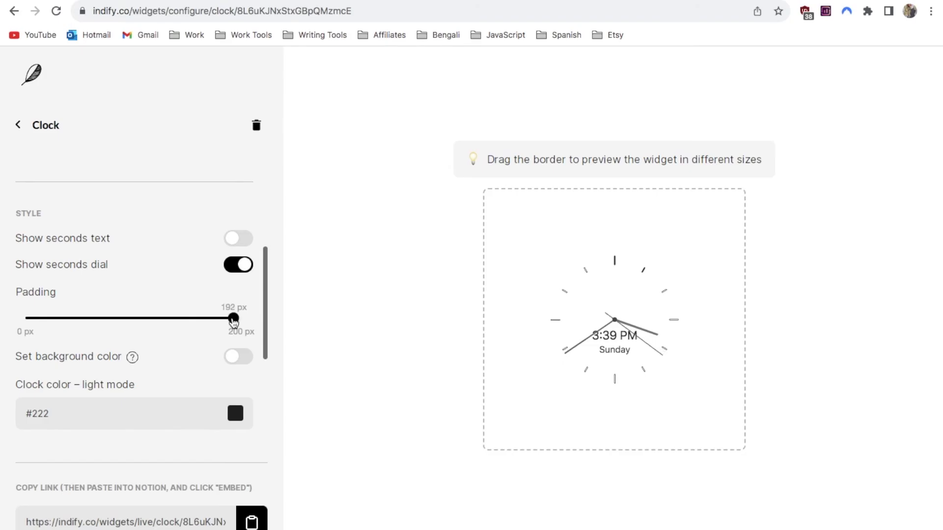
pyautogui.moveTo(234, 319); pyautogui.dragTo(15, 326)
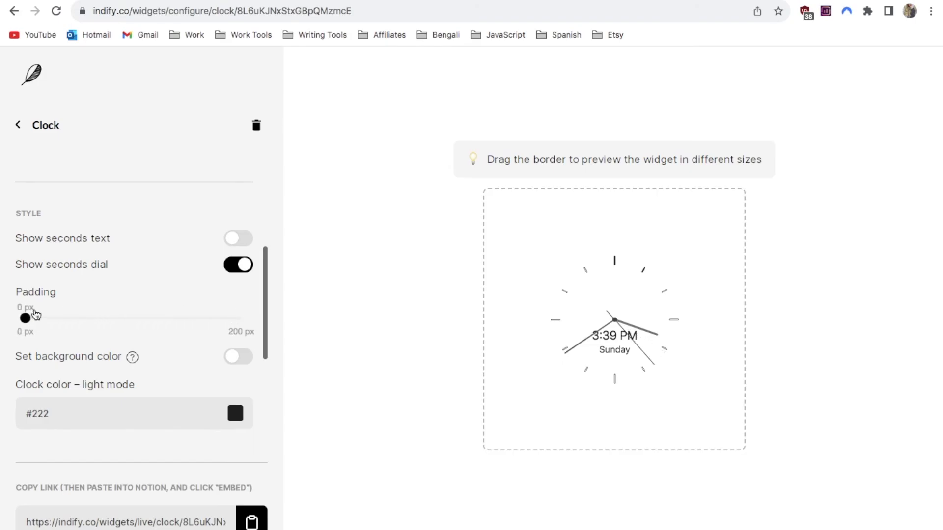
# Turn on a background colour and set it to off-white #fafafa
pyautogui.click(232, 359)
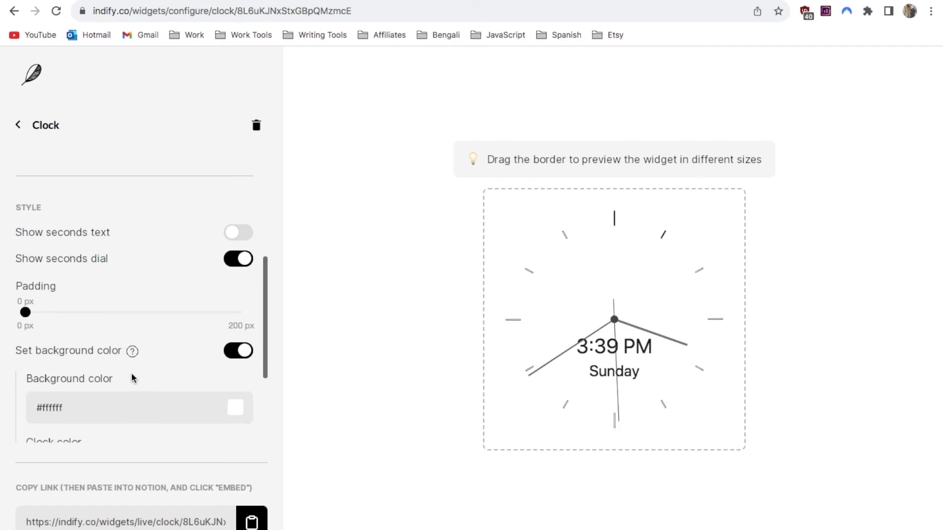
pyautogui.click(236, 403)
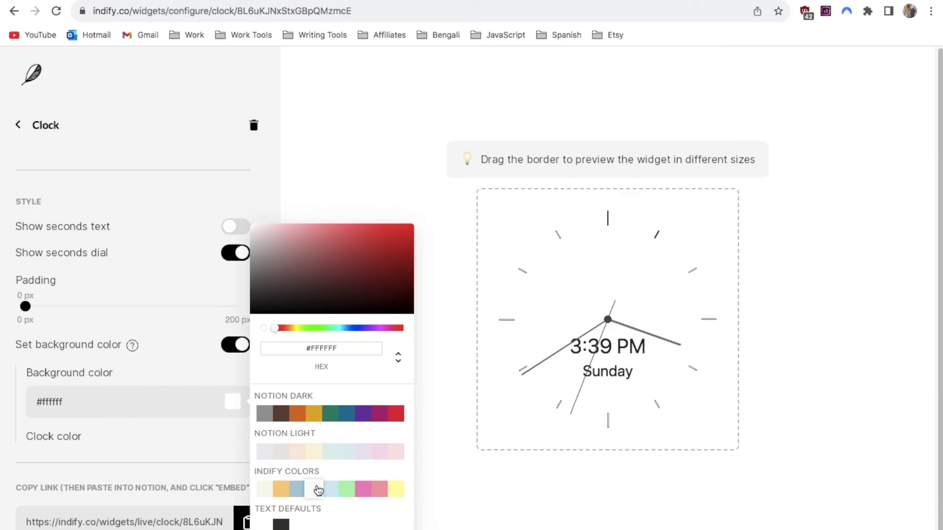
pyautogui.click(317, 490)
# Set the clock colour to dark grey #2f3437 after briefly trying purple
pyautogui.scroll(-2, 160, 366)
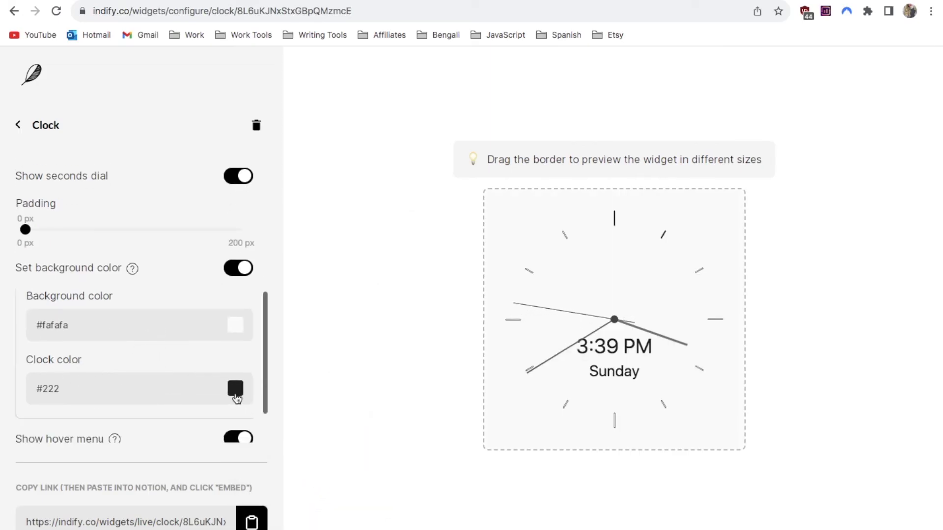
pyautogui.click(235, 390)
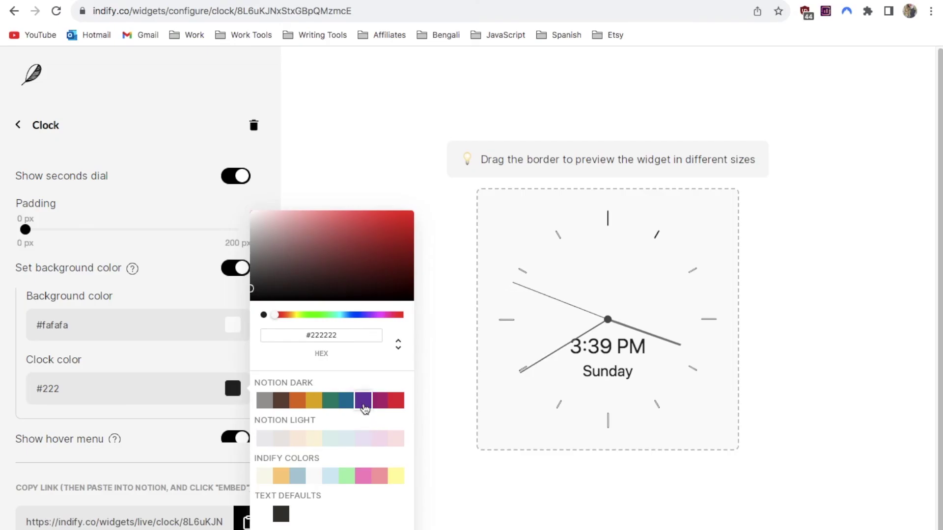
pyautogui.click(363, 403)
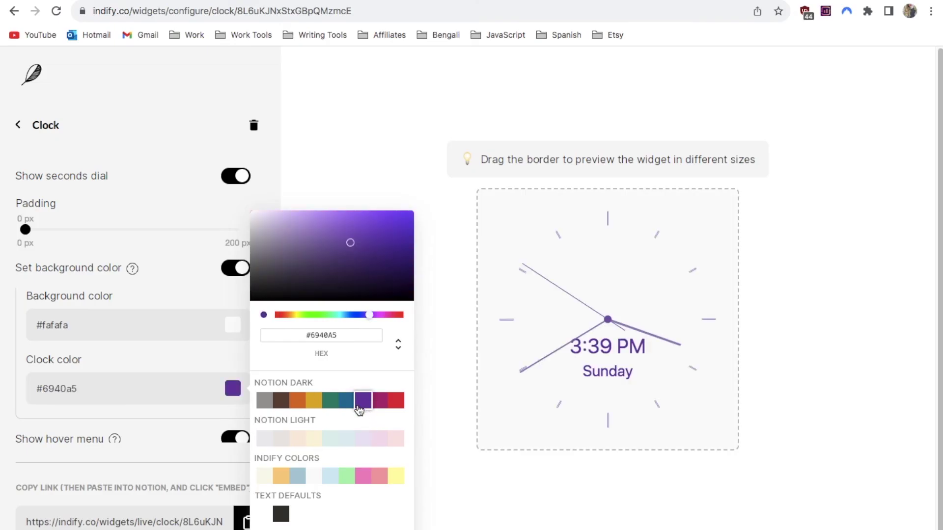
pyautogui.click(521, 433)
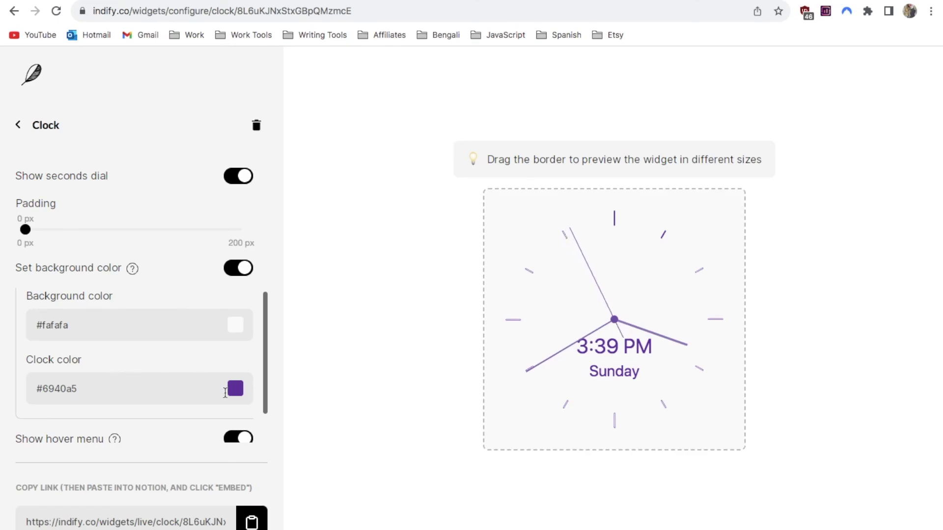
pyautogui.click(226, 393)
pyautogui.click(281, 514)
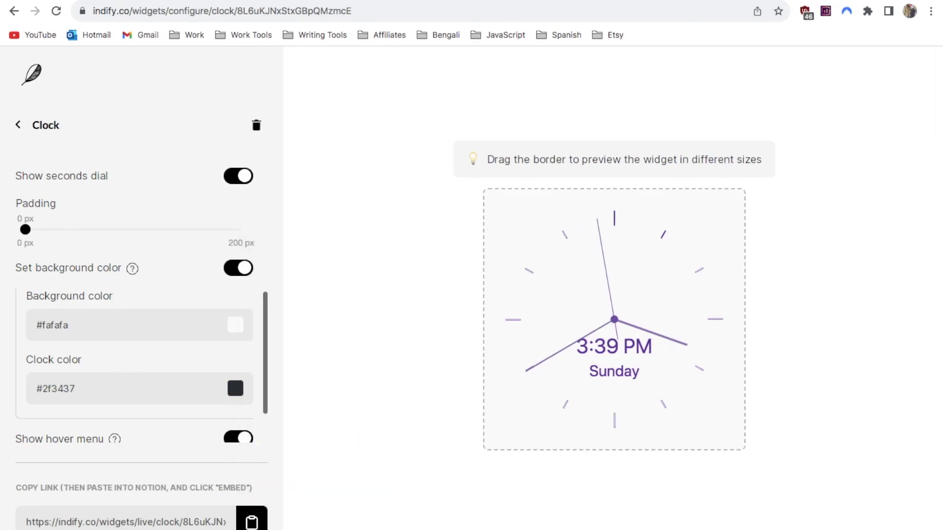
pyautogui.scroll(-2, 184, 373)
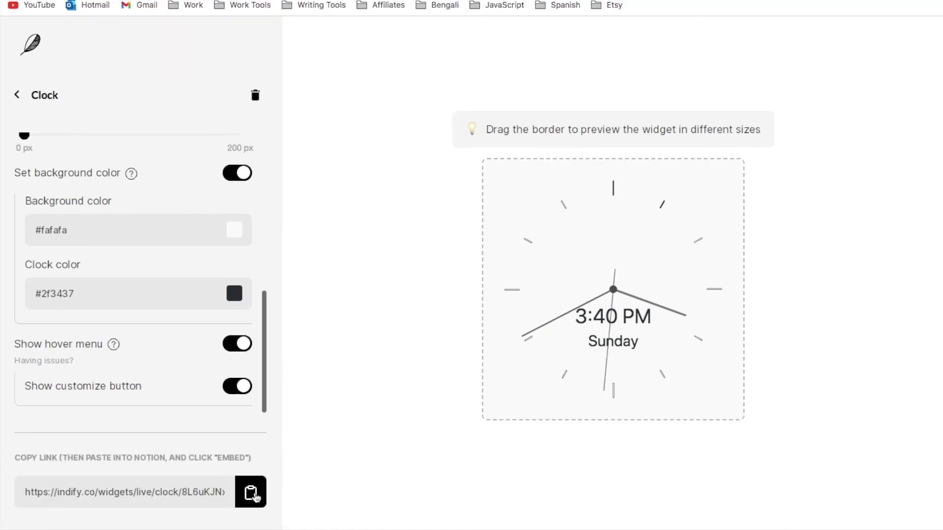
# Copy the Indify clock's live link from the Copy Link section
pyautogui.click(251, 492)
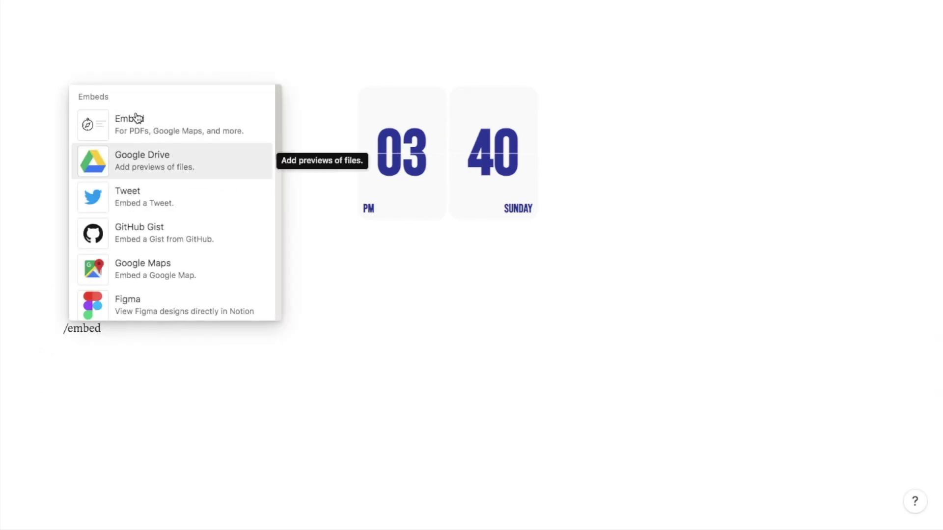
# Embed the pasted Indify live link as a new block below the flip clock
pyautogui.click(136, 129)
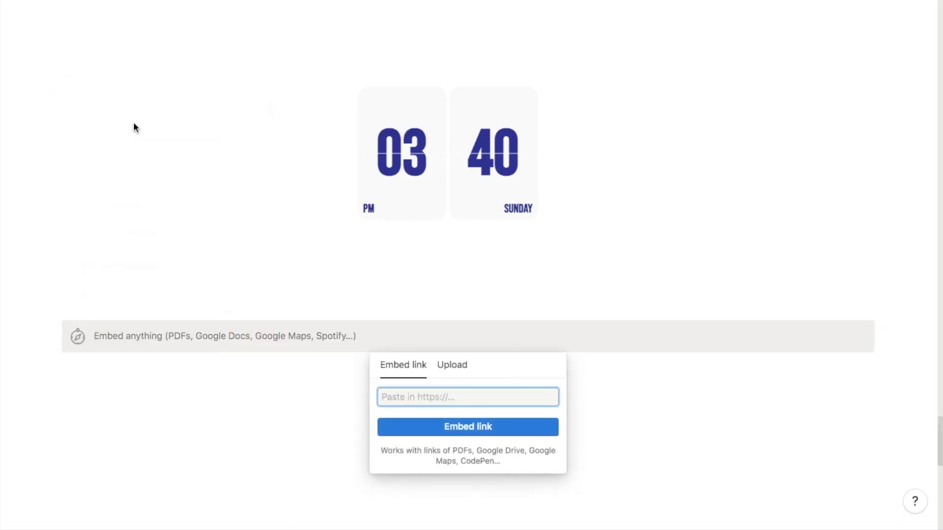
pyautogui.press('super+v')
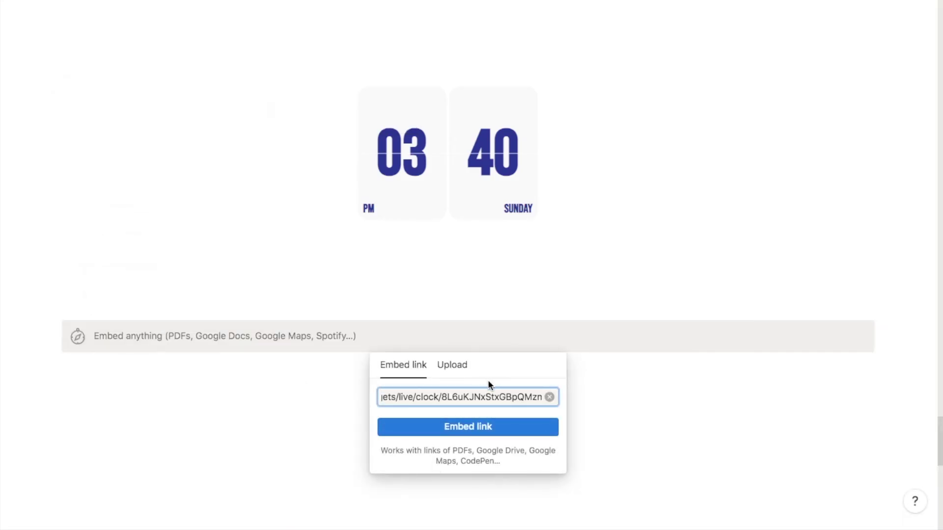
pyautogui.click(457, 426)
pyautogui.scroll(-3, 637, 295)
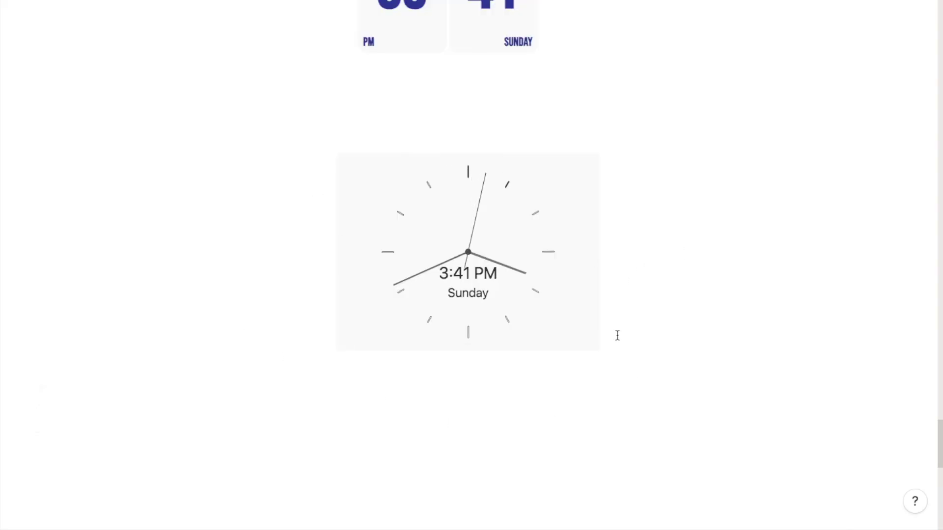
# Shrink the analog clock embed by narrowing it and reducing its height
pyautogui.moveTo(600, 344); pyautogui.dragTo(641, 397)
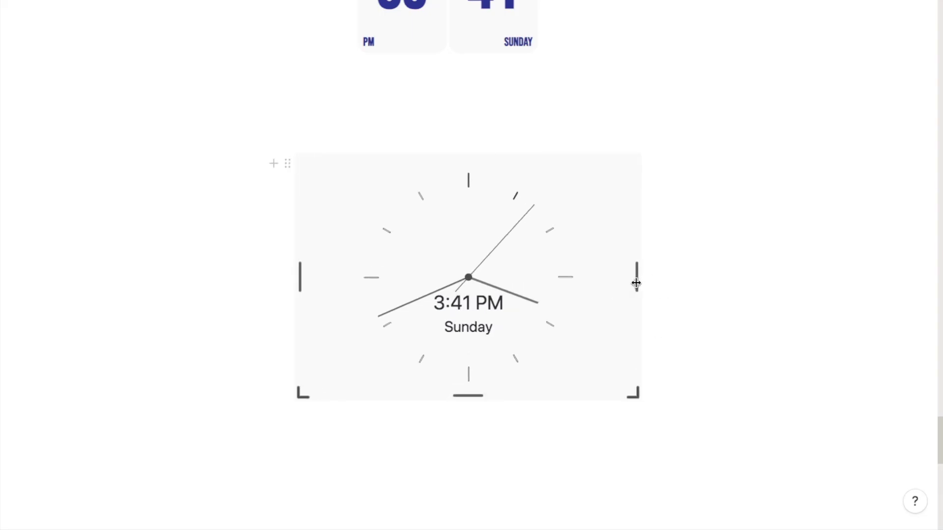
pyautogui.moveTo(636, 280); pyautogui.dragTo(609, 280)
pyautogui.moveTo(604, 395); pyautogui.dragTo(598, 355)
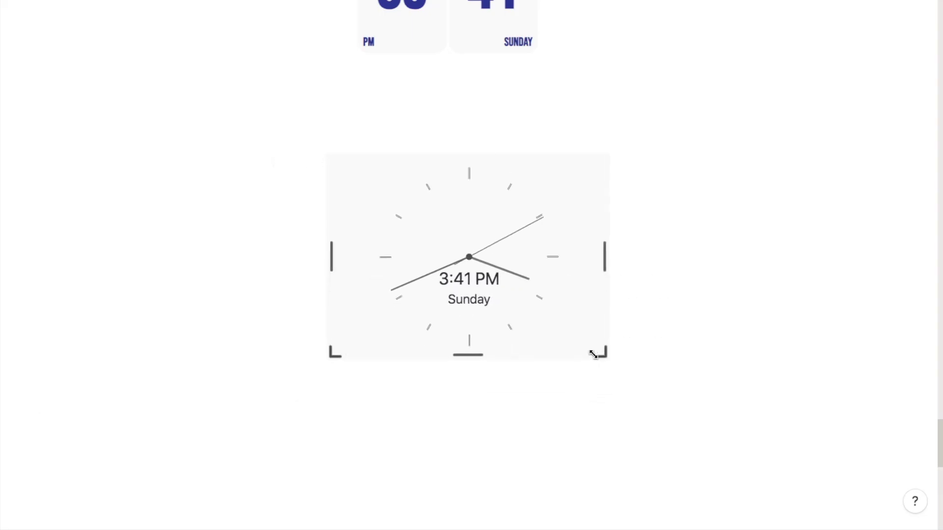
pyautogui.scroll(2, 849, 305)
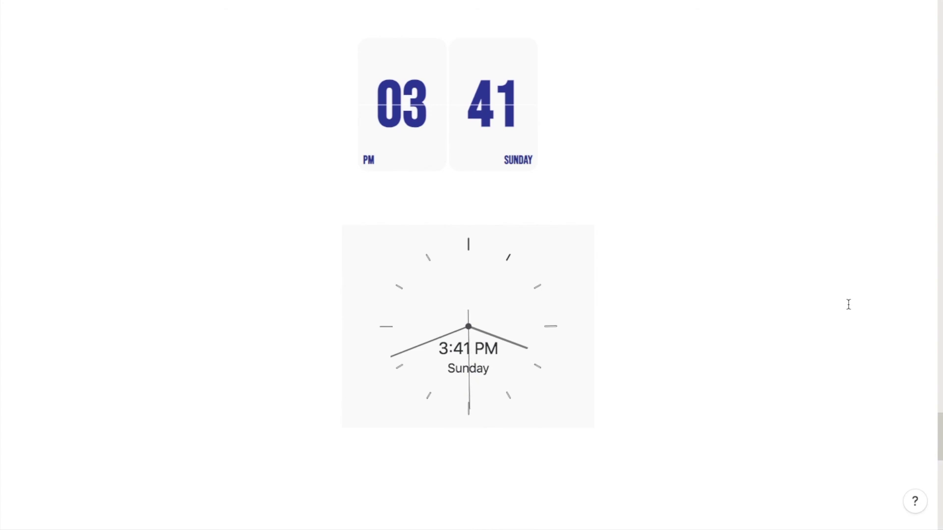